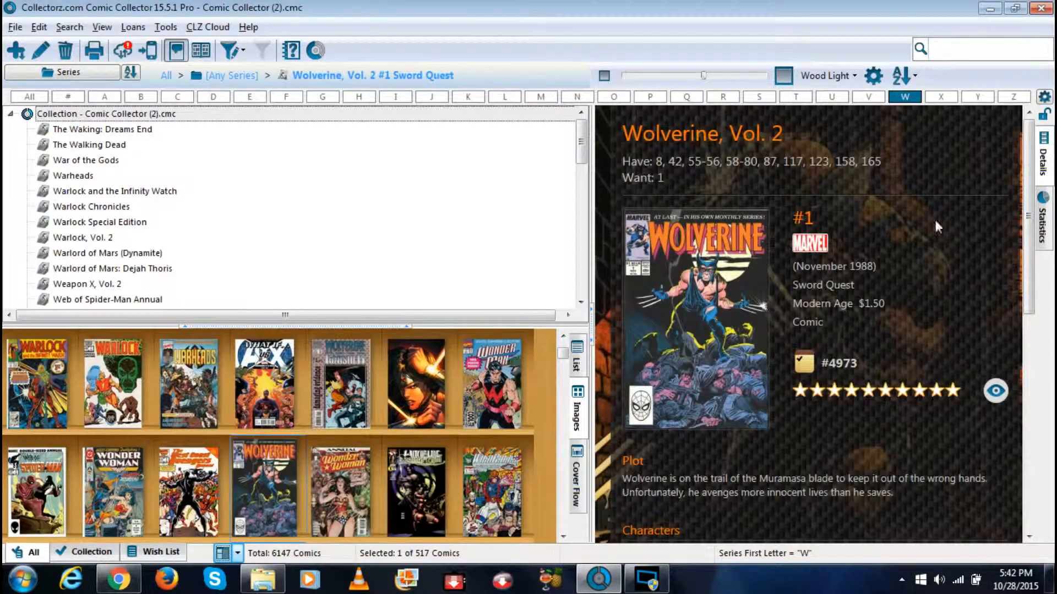
Step: Try to open the collection statistics, dismiss the error, and look through the details of Wolverine, Vol. 2 #1
{"action": "left_click", "coordinate": [1039, 208]}
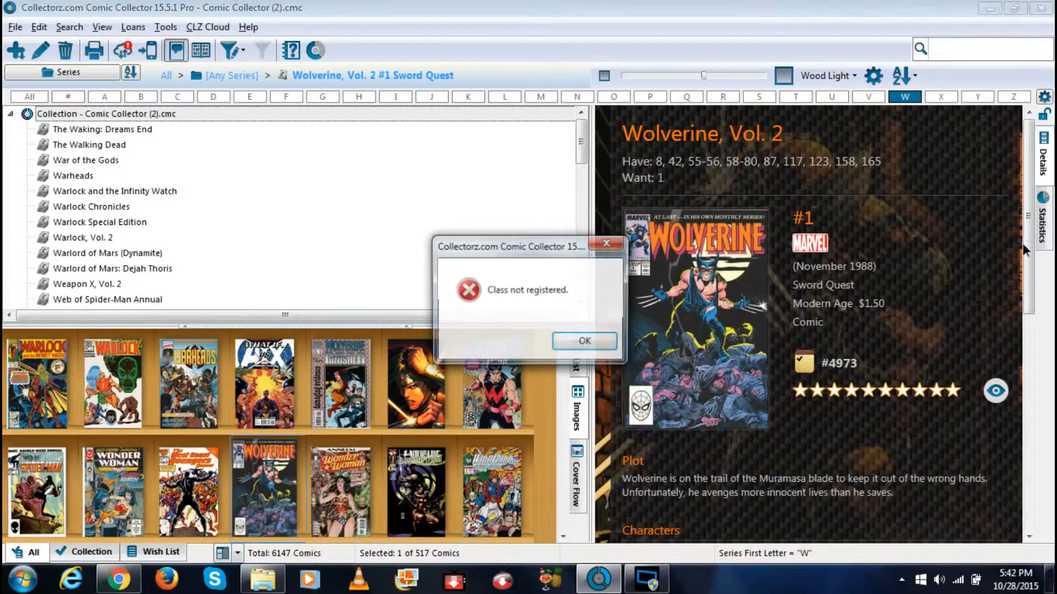
{"action": "left_click", "coordinate": [579, 339]}
{"action": "scroll", "coordinate": [991, 335], "scroll_direction": "down", "scroll_amount": 7}
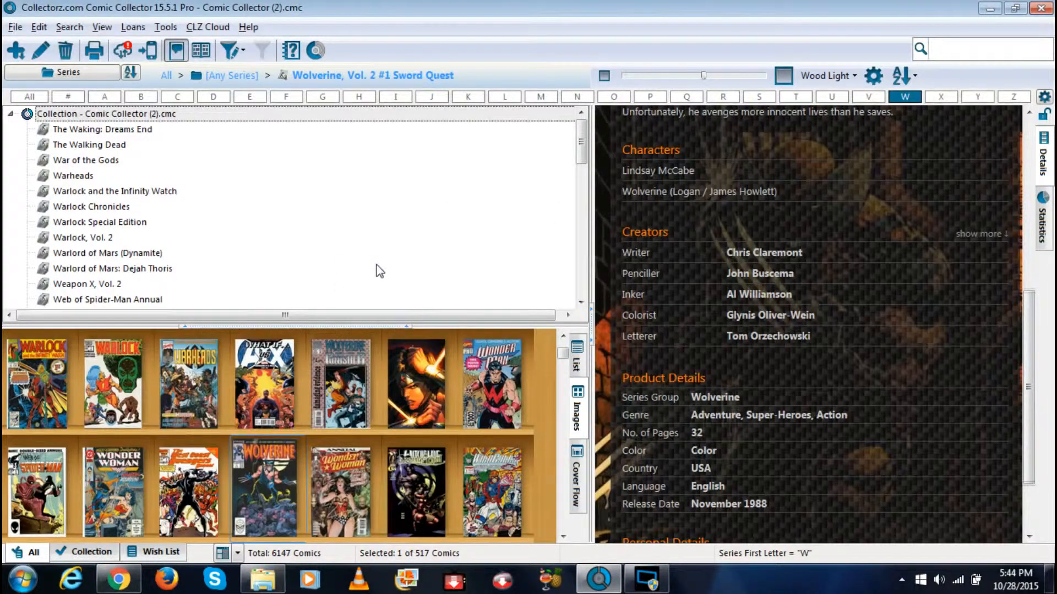
Step: Try the 3 Panels Horizontal, Vertical and Full Height Folders layouts, and return to 3 Panels: Full Height Details
{"action": "left_click", "coordinate": [238, 554]}
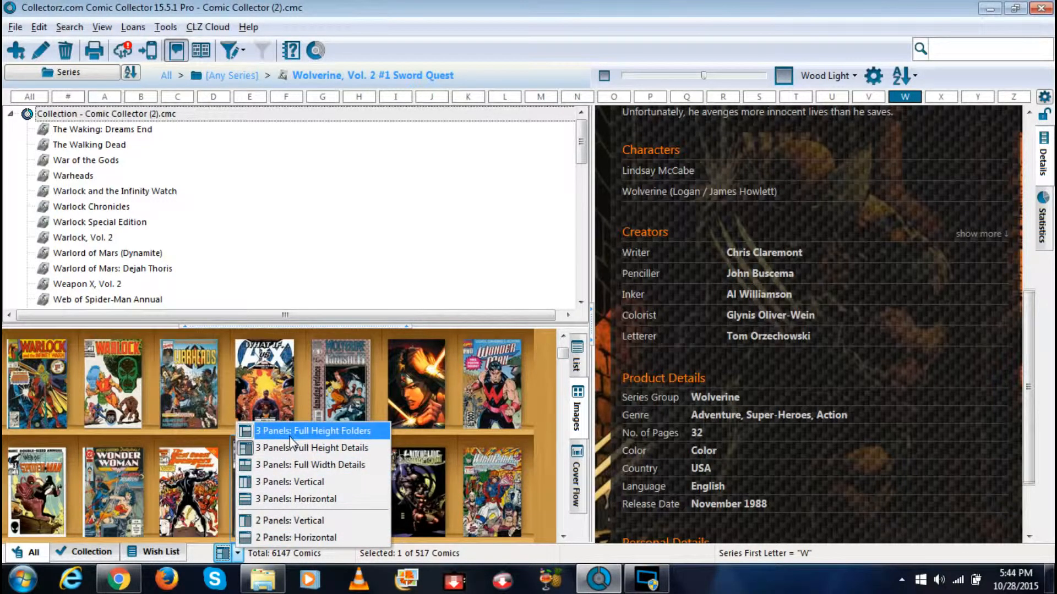
{"action": "left_click", "coordinate": [290, 498]}
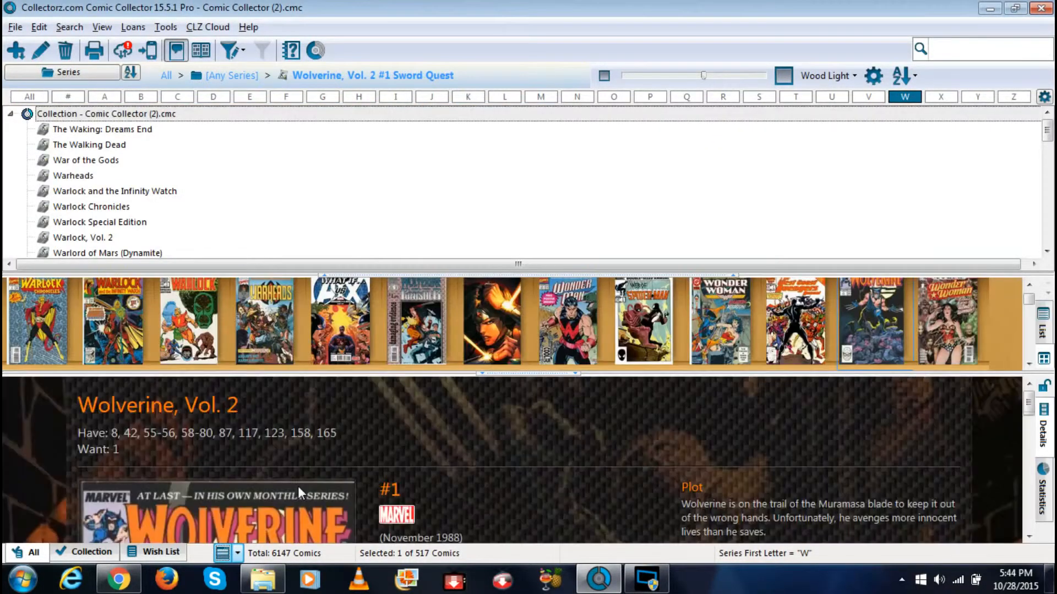
{"action": "left_click", "coordinate": [237, 553]}
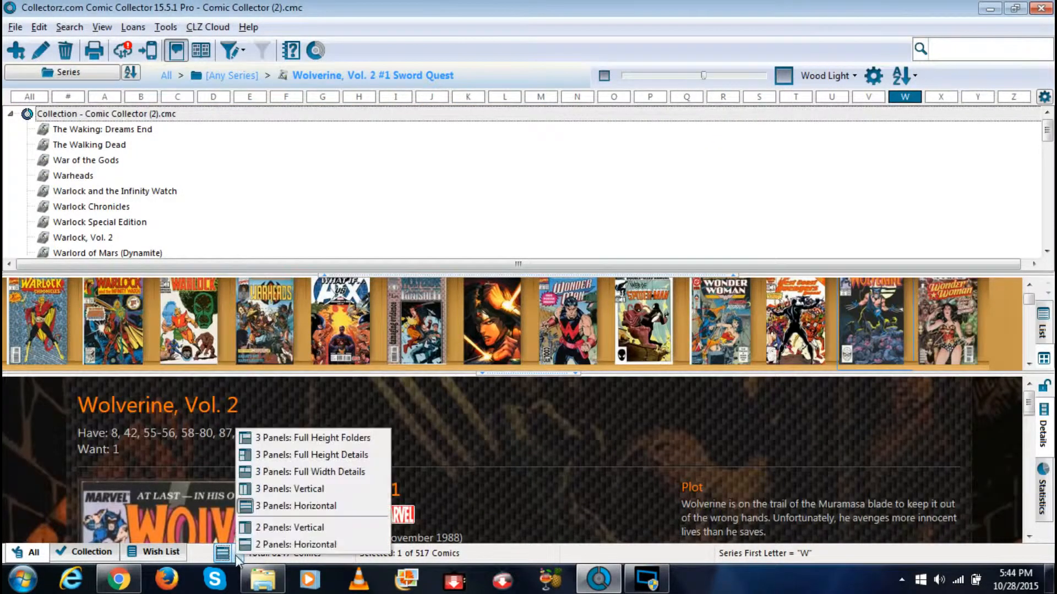
{"action": "left_click", "coordinate": [274, 494]}
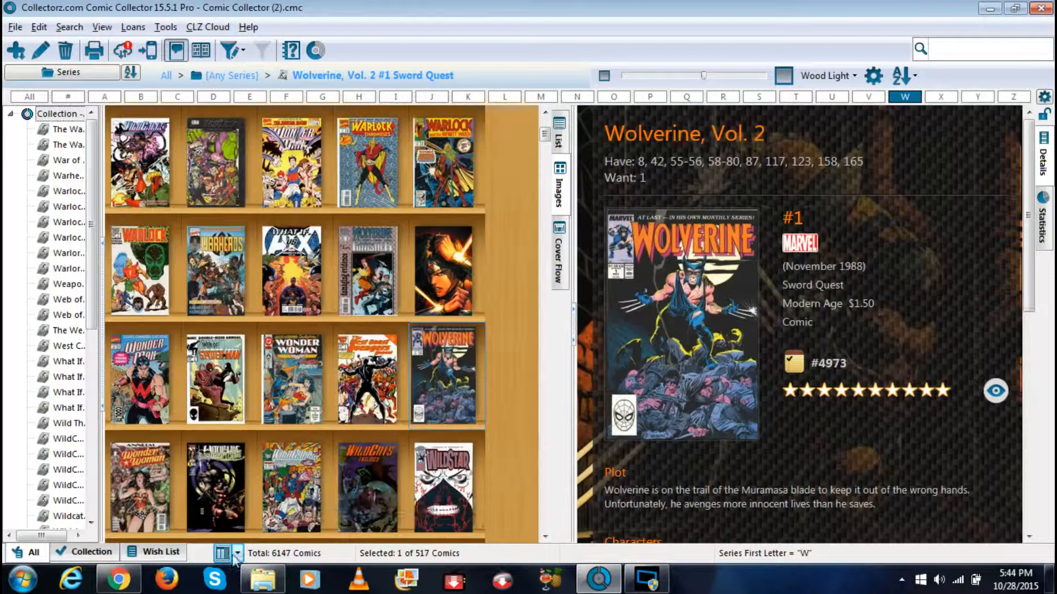
{"action": "left_click", "coordinate": [235, 555]}
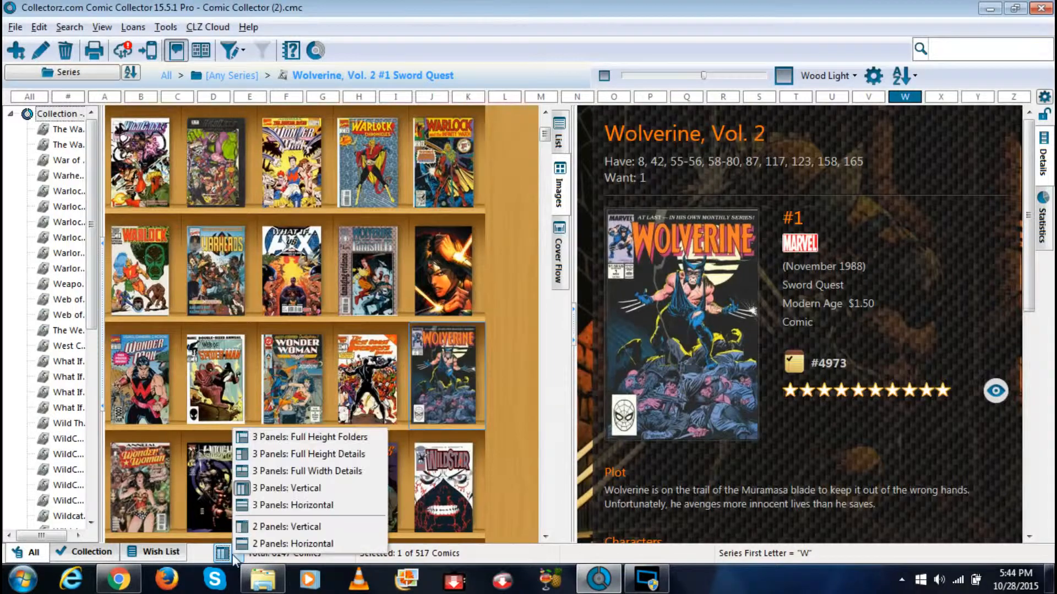
{"action": "left_click", "coordinate": [288, 437]}
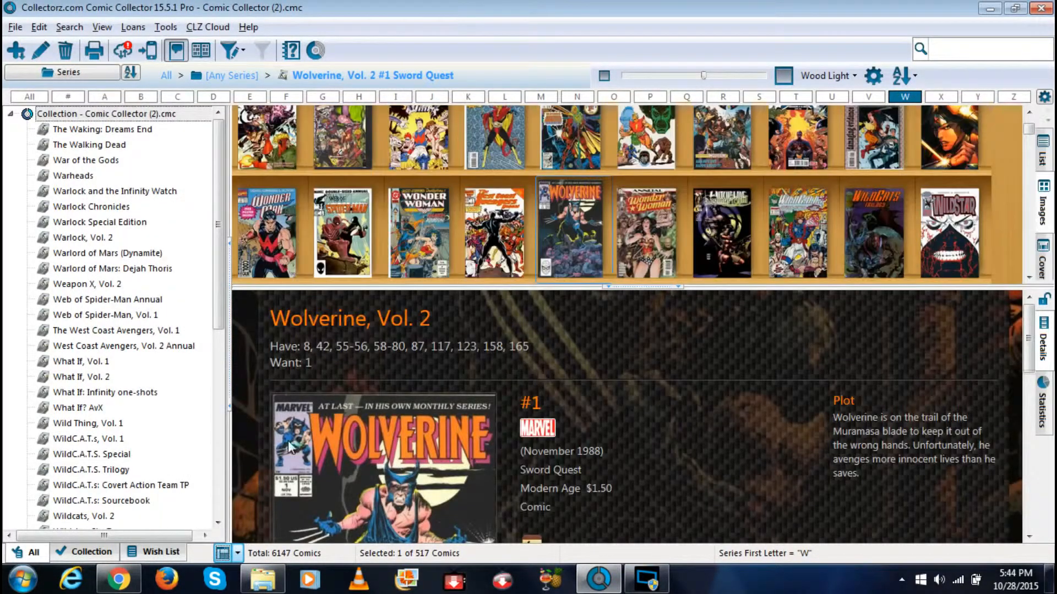
{"action": "left_click", "coordinate": [238, 553]}
{"action": "left_click", "coordinate": [269, 461]}
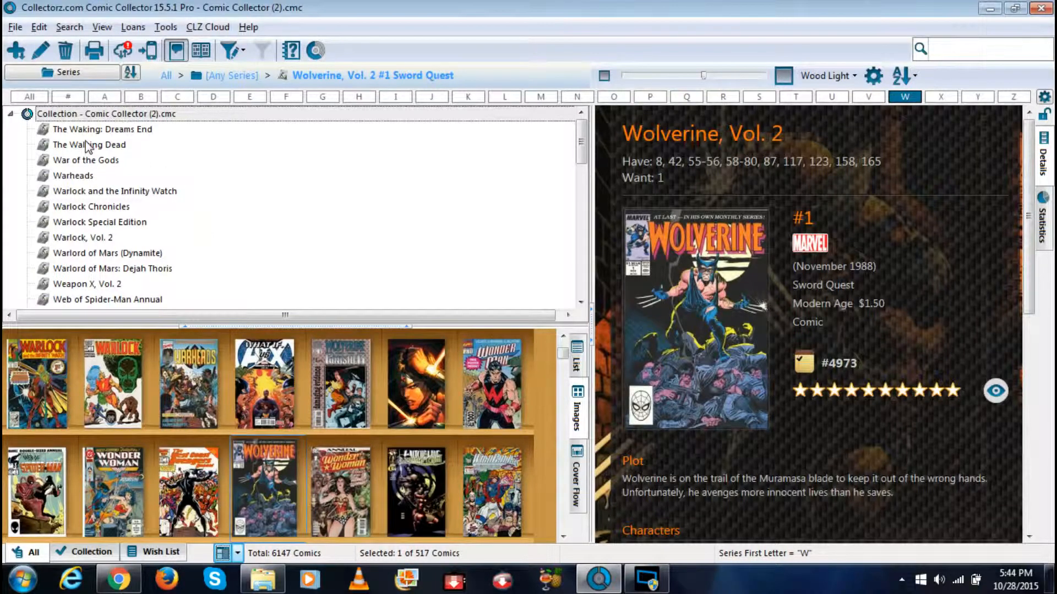
Step: Display the Wonder Woman, Vol. 2 series and restrict the view to comics in the collection
{"action": "left_click_drag", "start_coordinate": [582, 156], "coordinate": [582, 284]}
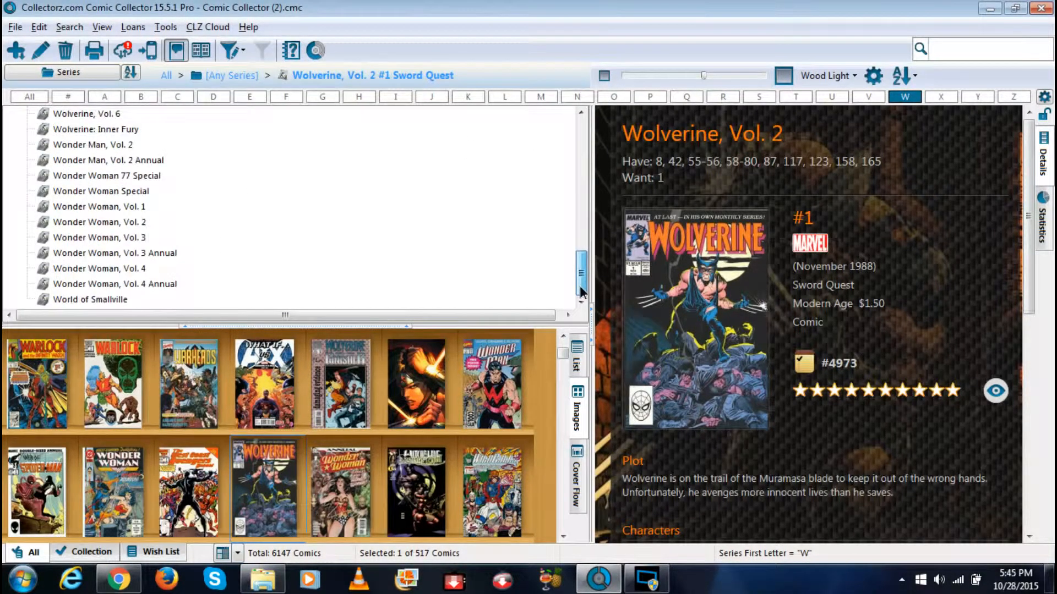
{"action": "left_click", "coordinate": [123, 223]}
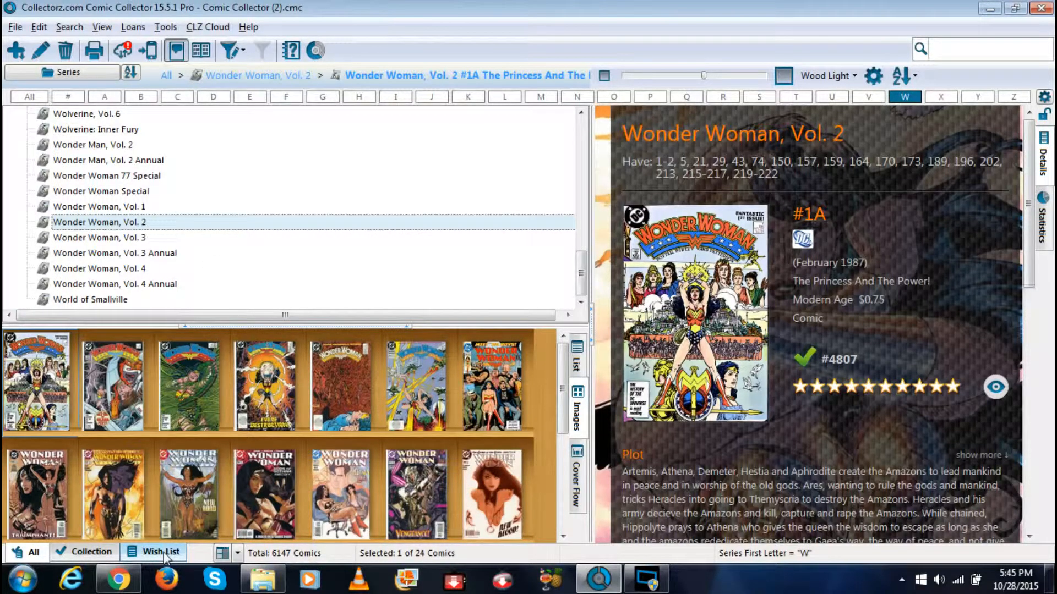
{"action": "left_click", "coordinate": [88, 554]}
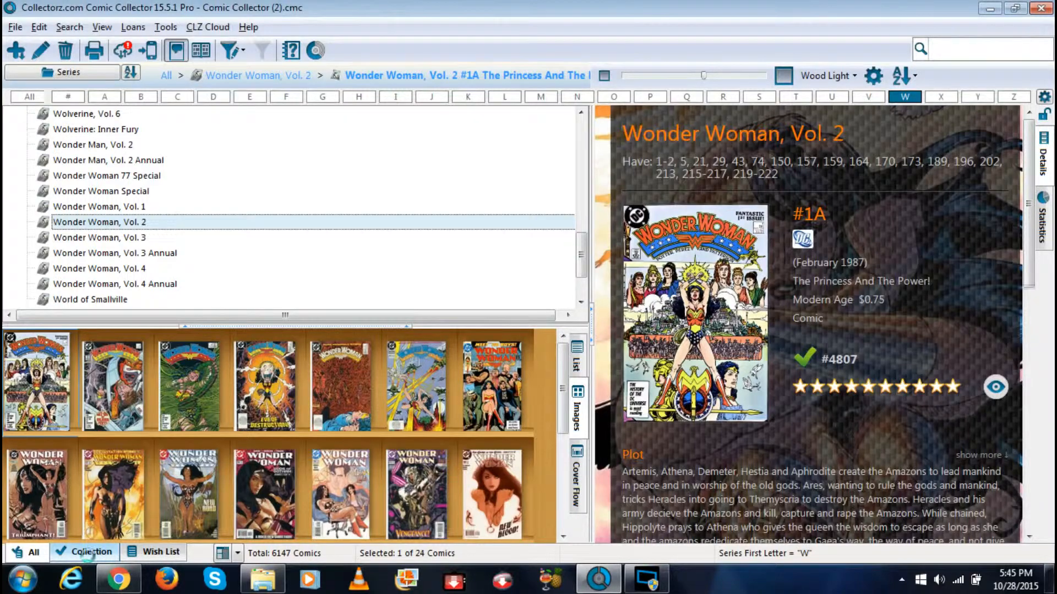
Step: Show the wish list for series starting with B and browse the wanted Batman, Vol. 2 issues
{"action": "left_click", "coordinate": [169, 553]}
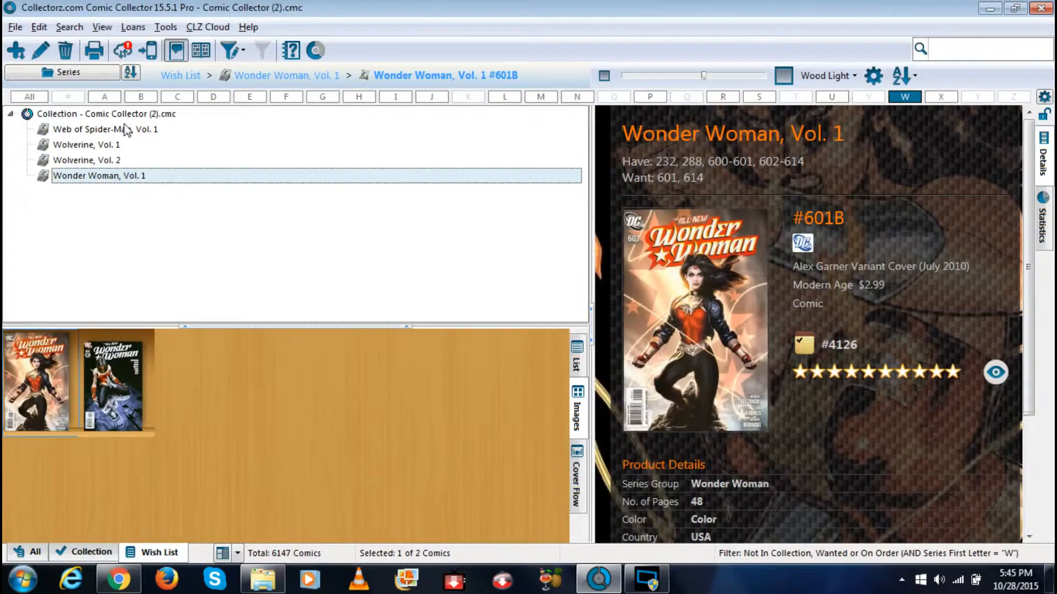
{"action": "left_click", "coordinate": [144, 97]}
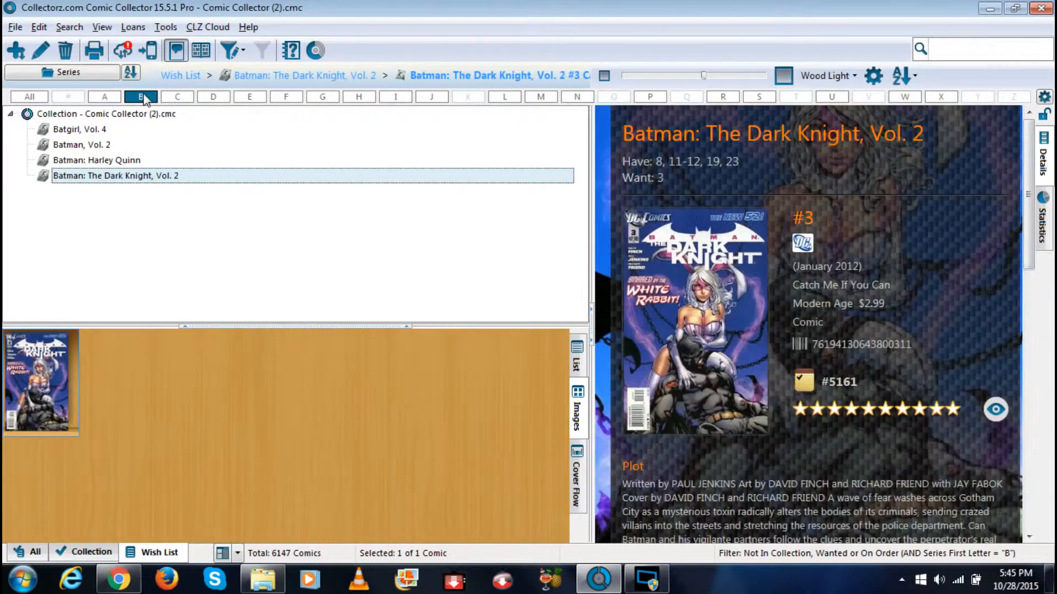
{"action": "left_click", "coordinate": [87, 145]}
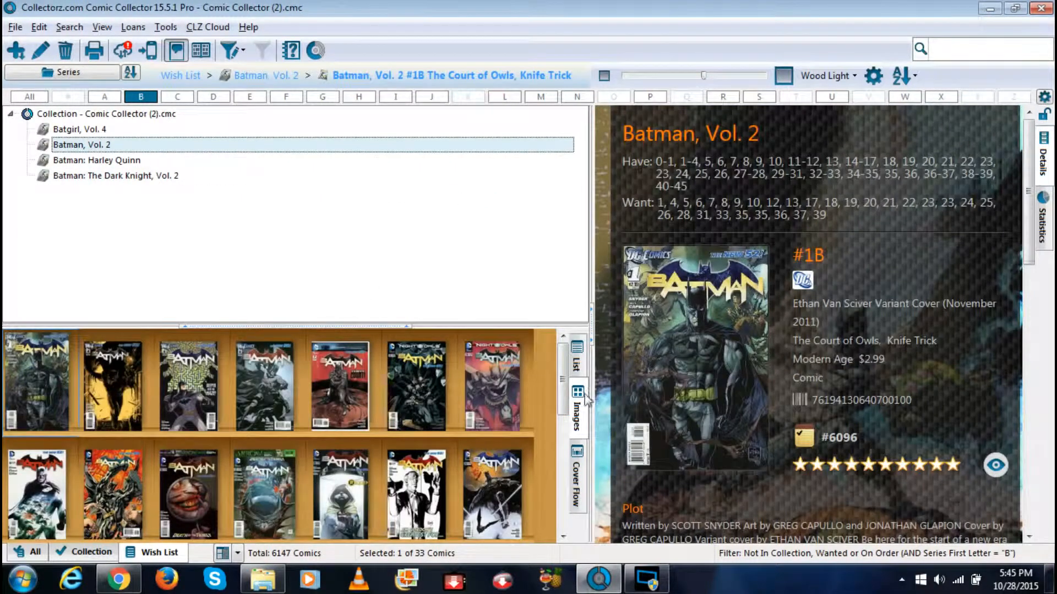
{"action": "left_click_drag", "start_coordinate": [563, 403], "coordinate": [569, 376]}
Step: Switch to the comics in the collection and browse through the owned Batman, Vol. 2 covers
{"action": "left_click", "coordinate": [109, 554]}
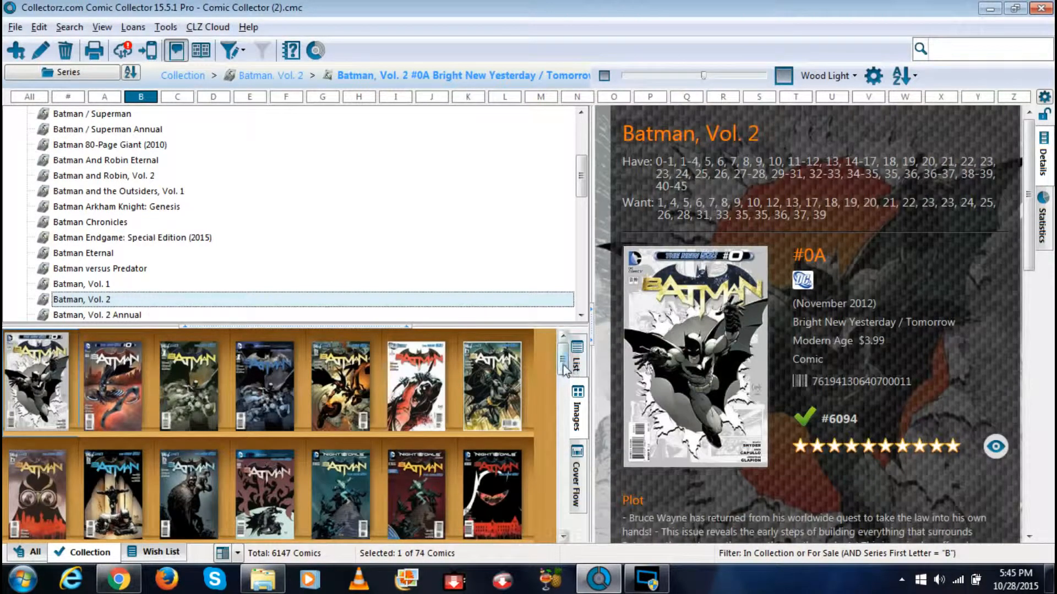
{"action": "left_click", "coordinate": [561, 409]}
{"action": "left_click", "coordinate": [564, 448]}
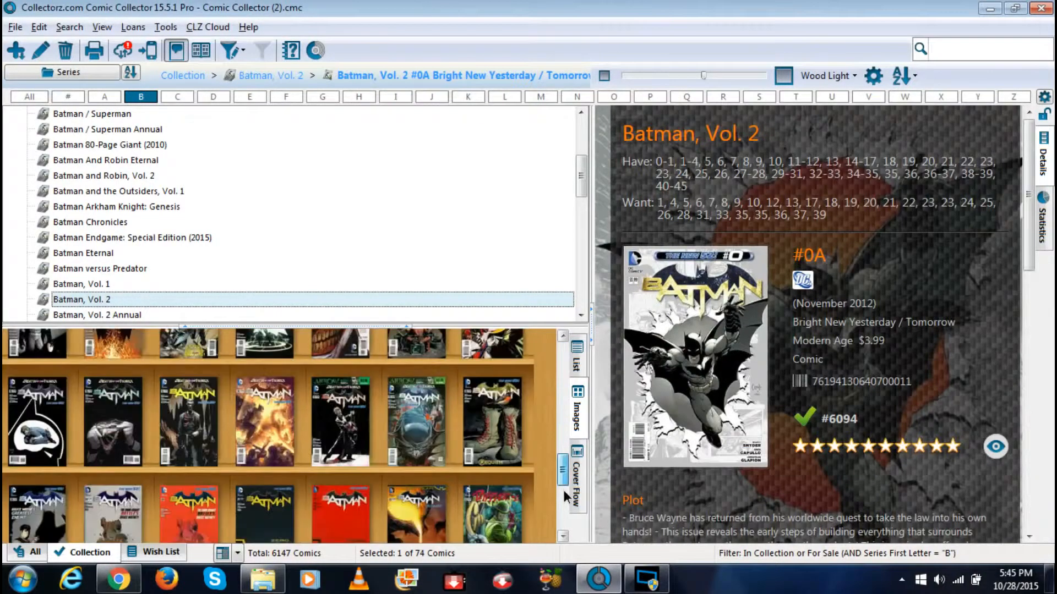
{"action": "left_click", "coordinate": [563, 527]}
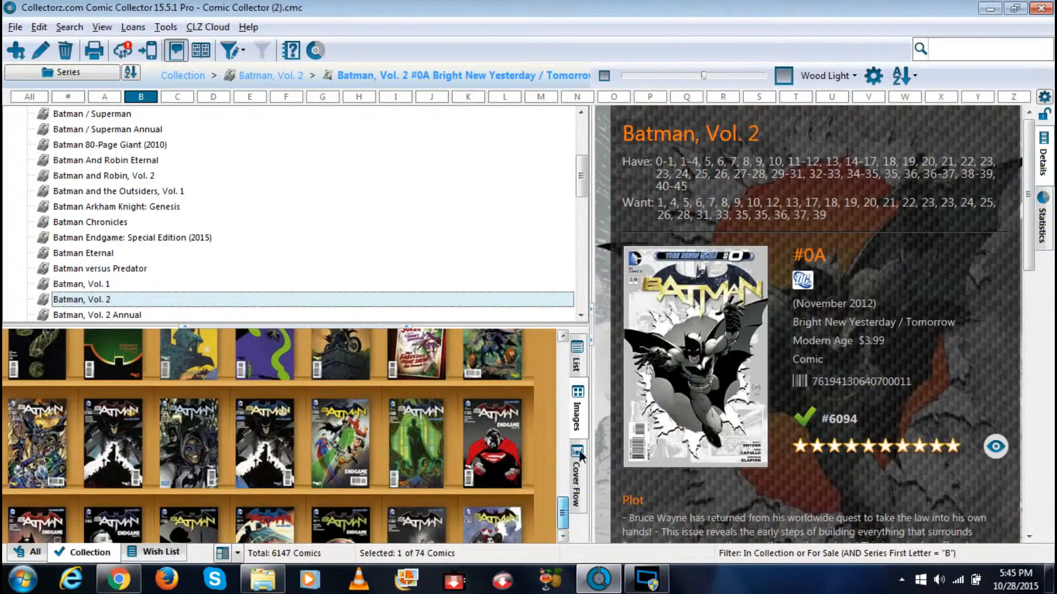
{"action": "left_click", "coordinate": [564, 346]}
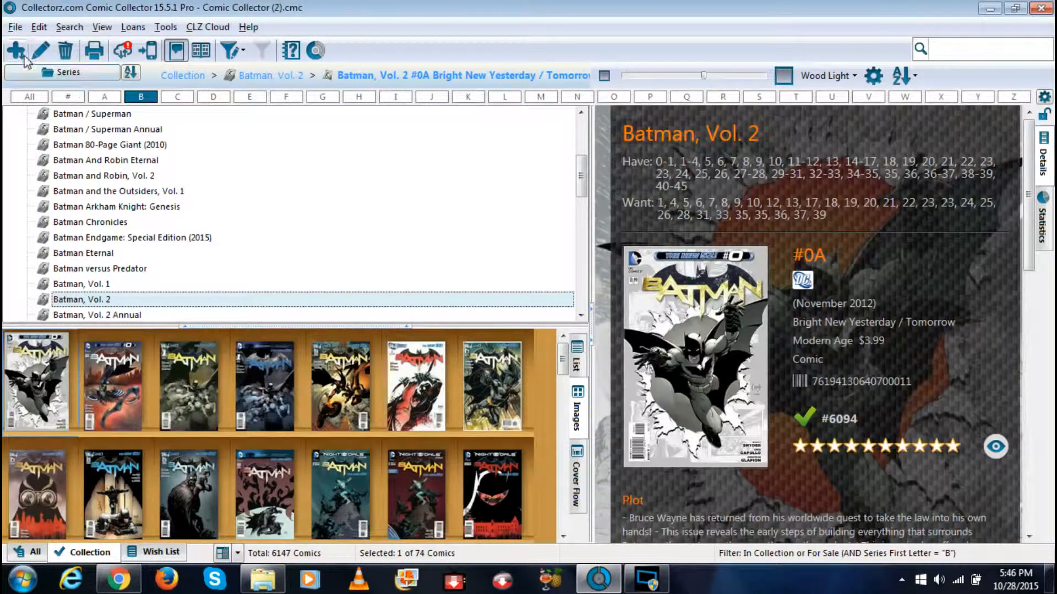
Step: Select The Walking Dead among the W series and expand its full issue list for adding comics automatically
{"action": "left_click", "coordinate": [905, 97]}
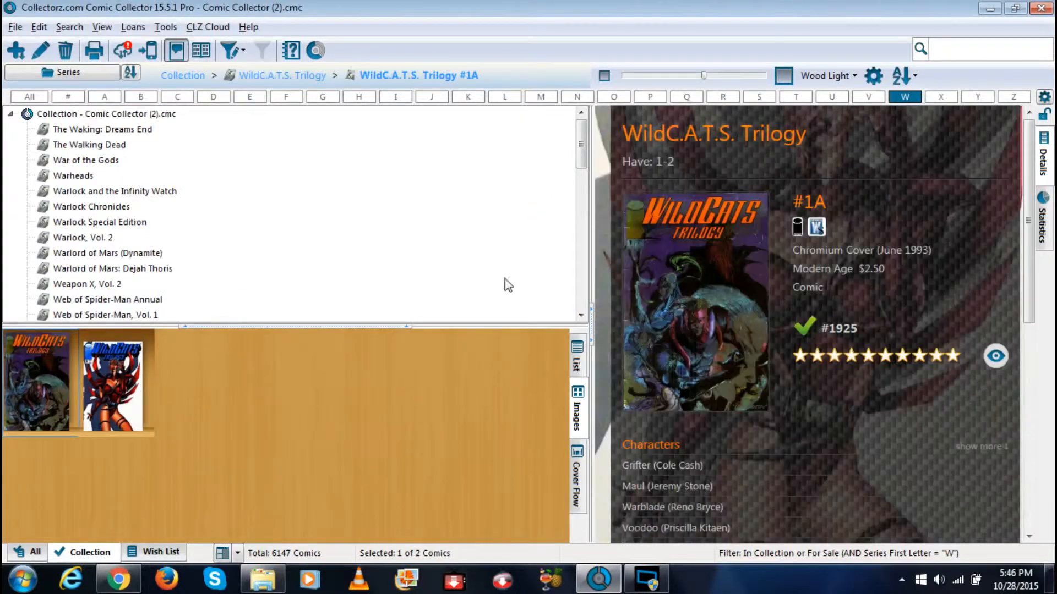
{"action": "left_click", "coordinate": [92, 146]}
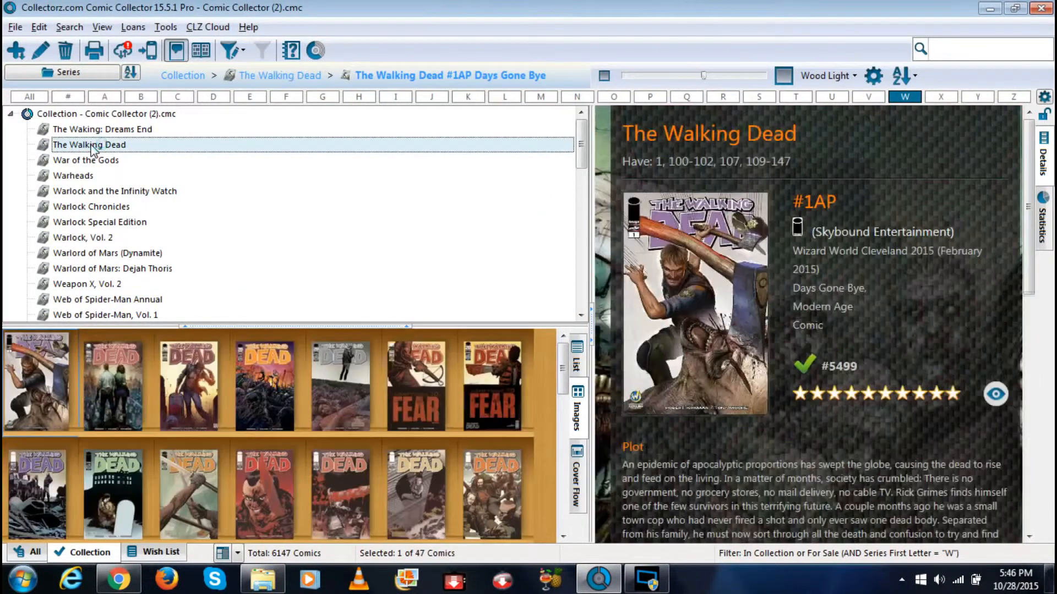
{"action": "left_click", "coordinate": [16, 51]}
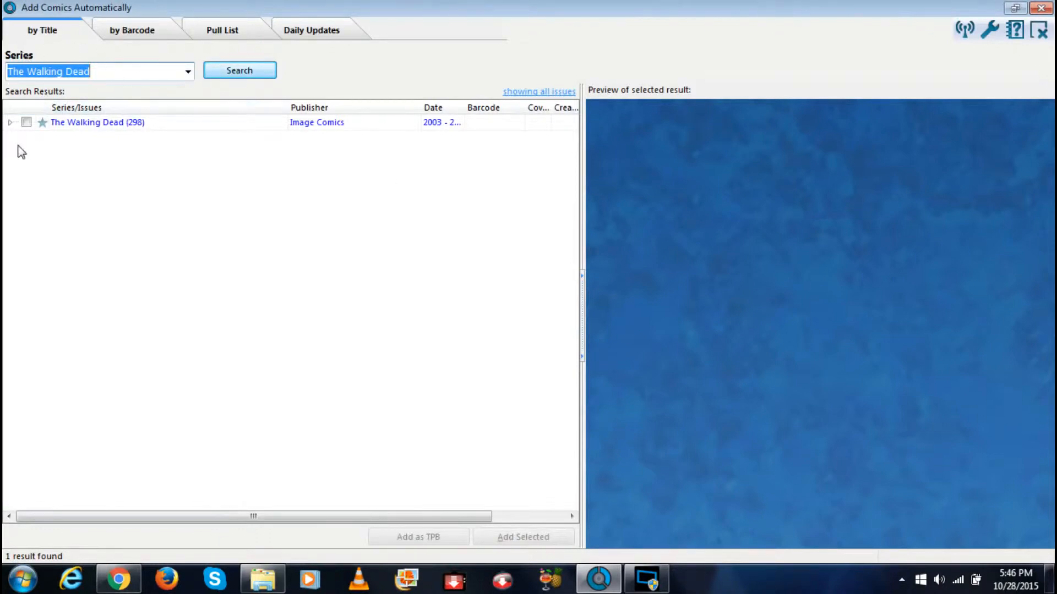
{"action": "left_click", "coordinate": [10, 123]}
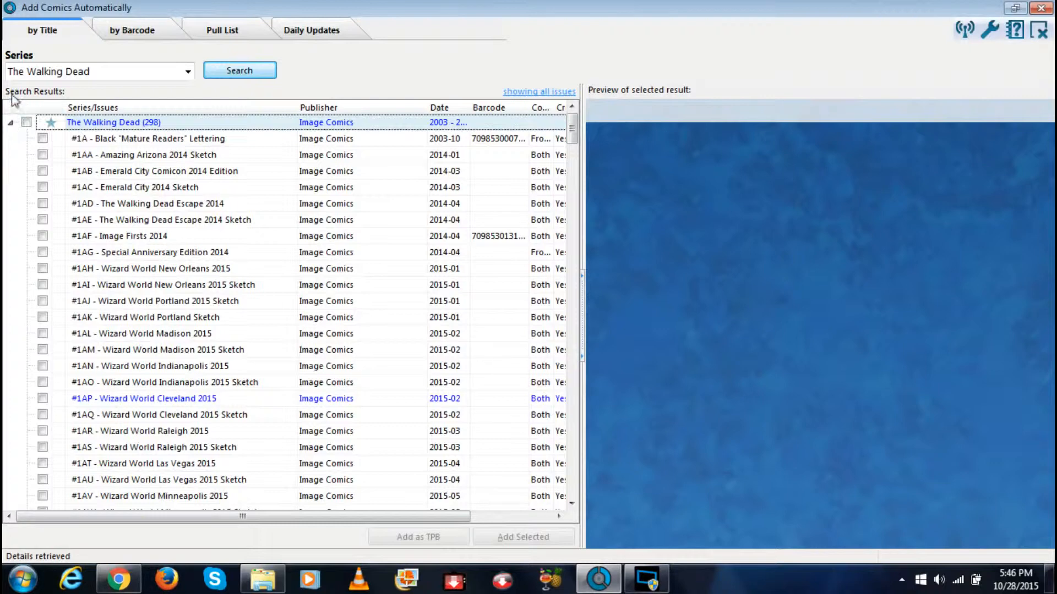
Step: Find issue #103 in The Walking Dead list and compare the previews of #103A Regular Cover and #103B Variant
{"action": "left_click_drag", "start_coordinate": [570, 140], "coordinate": [572, 391]}
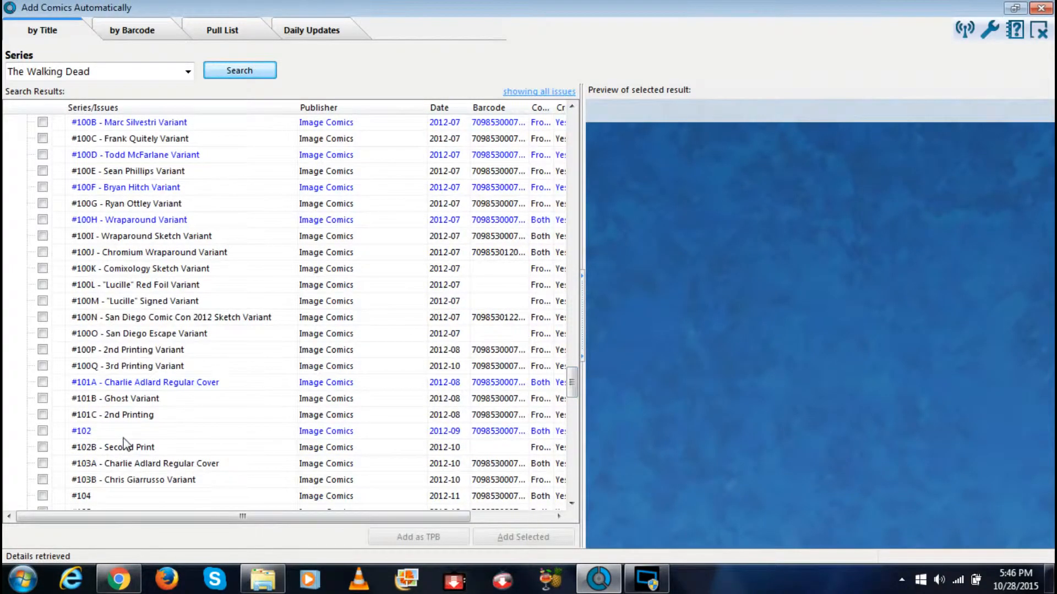
{"action": "scroll", "coordinate": [126, 449], "scroll_direction": "down", "scroll_amount": 1}
{"action": "scroll", "coordinate": [123, 429], "scroll_direction": "down", "scroll_amount": 1}
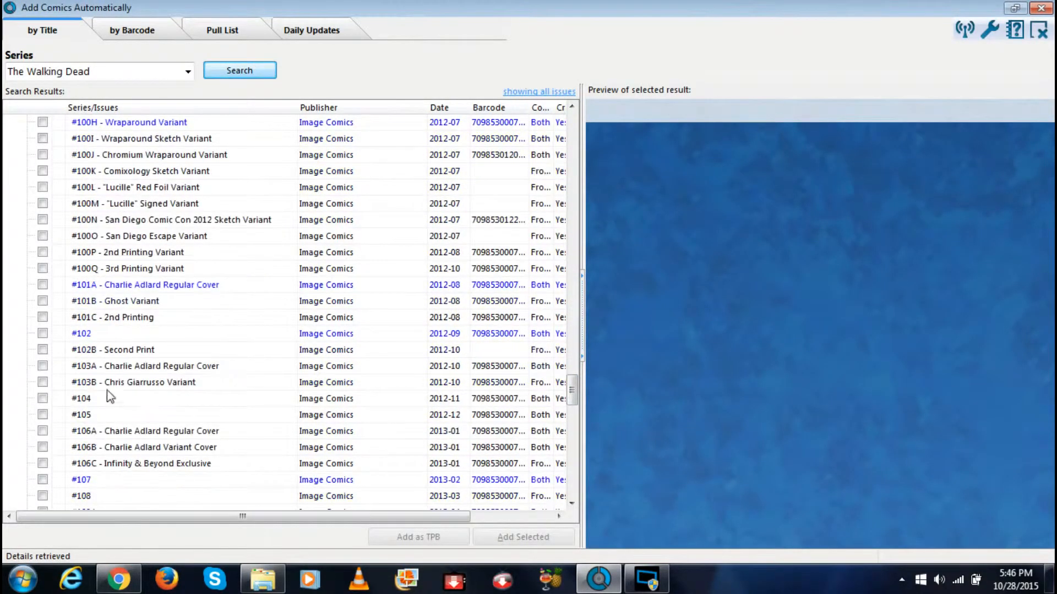
{"action": "left_click", "coordinate": [126, 369]}
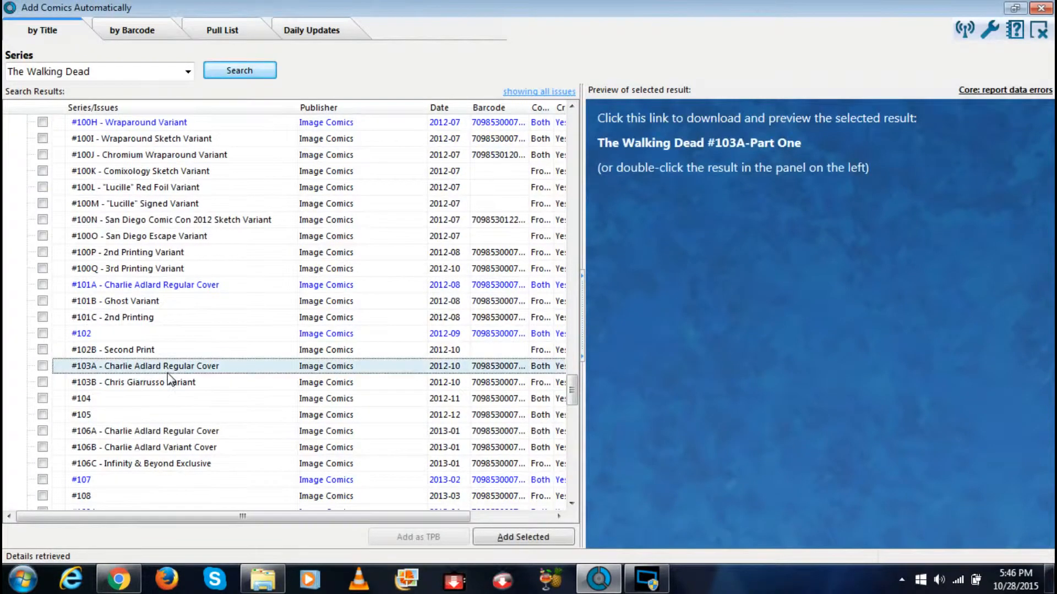
{"action": "left_click", "coordinate": [122, 384]}
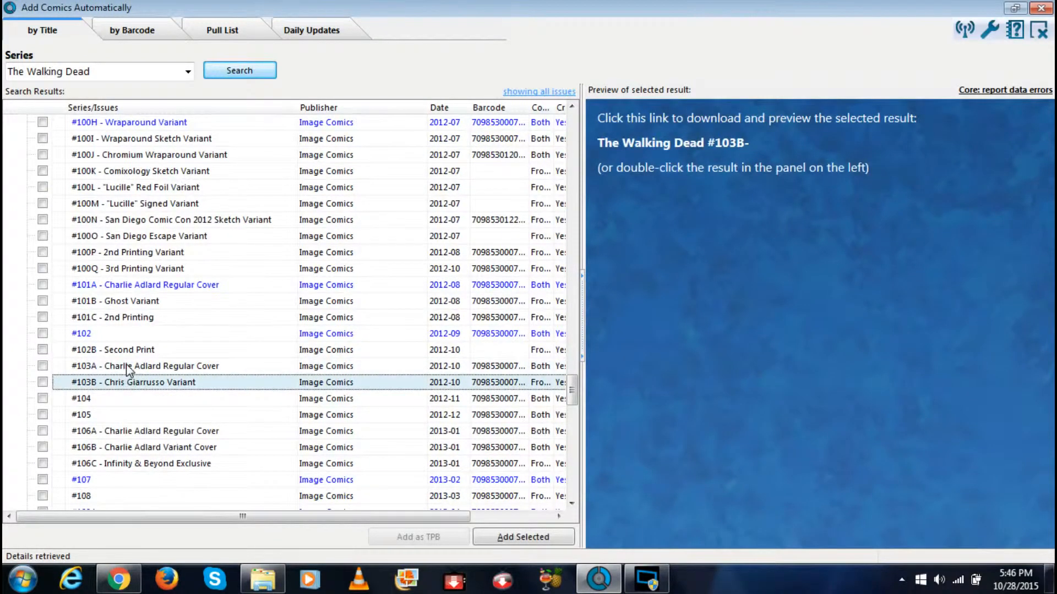
{"action": "left_click", "coordinate": [128, 368]}
{"action": "left_click", "coordinate": [125, 382]}
{"action": "left_click", "coordinate": [131, 368]}
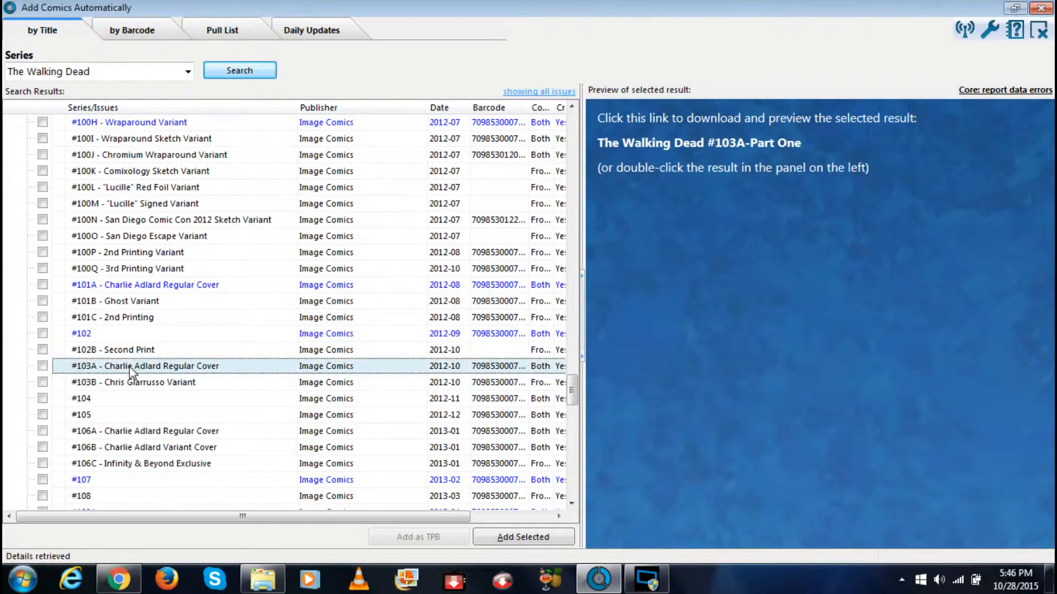
{"action": "double_click", "coordinate": [130, 366]}
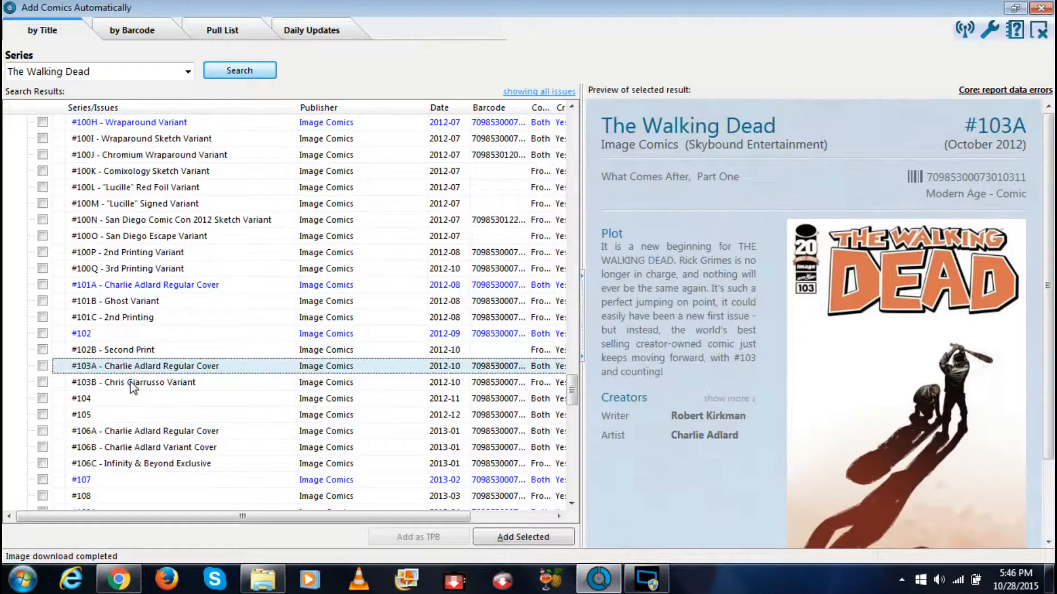
{"action": "left_click", "coordinate": [132, 387]}
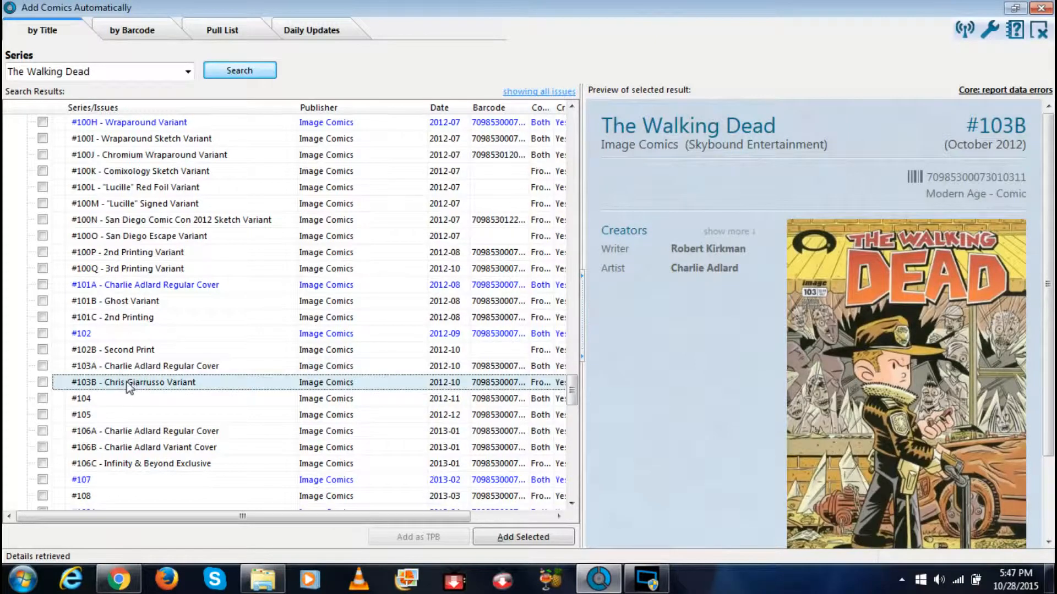
Step: Mark The Walking Dead issues #103A, #104 and #105 for adding, previewing the #104 cover
{"action": "left_click", "coordinate": [95, 368]}
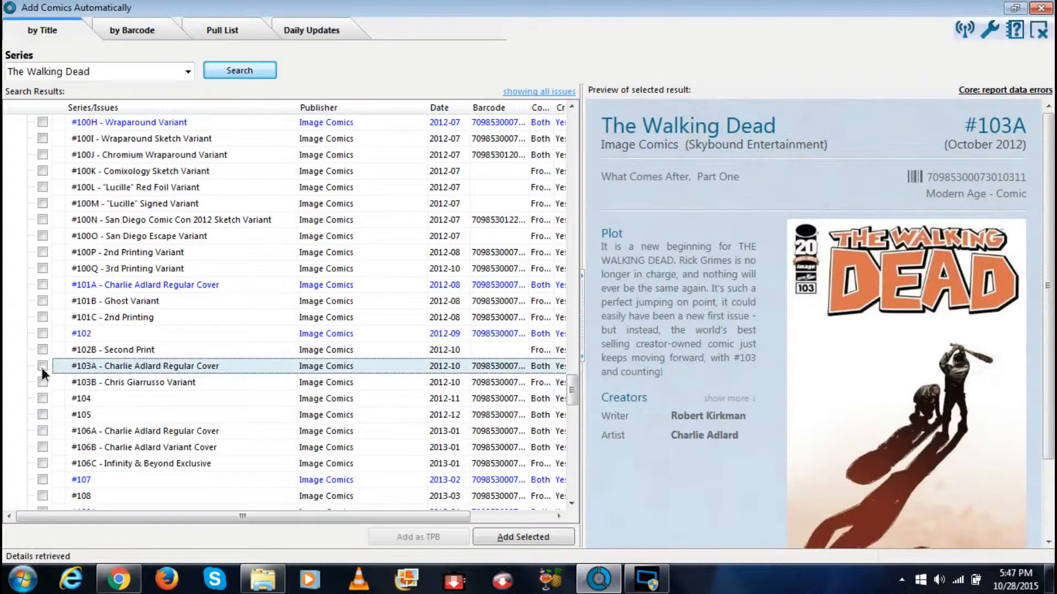
{"action": "left_click", "coordinate": [42, 366]}
{"action": "left_click", "coordinate": [112, 397]}
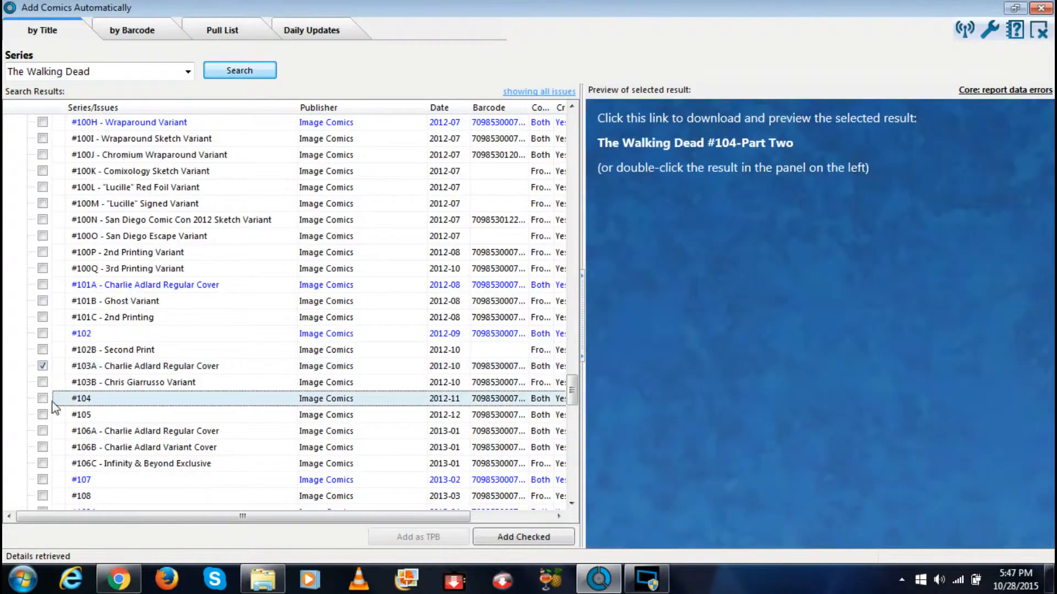
{"action": "double_click", "coordinate": [152, 399]}
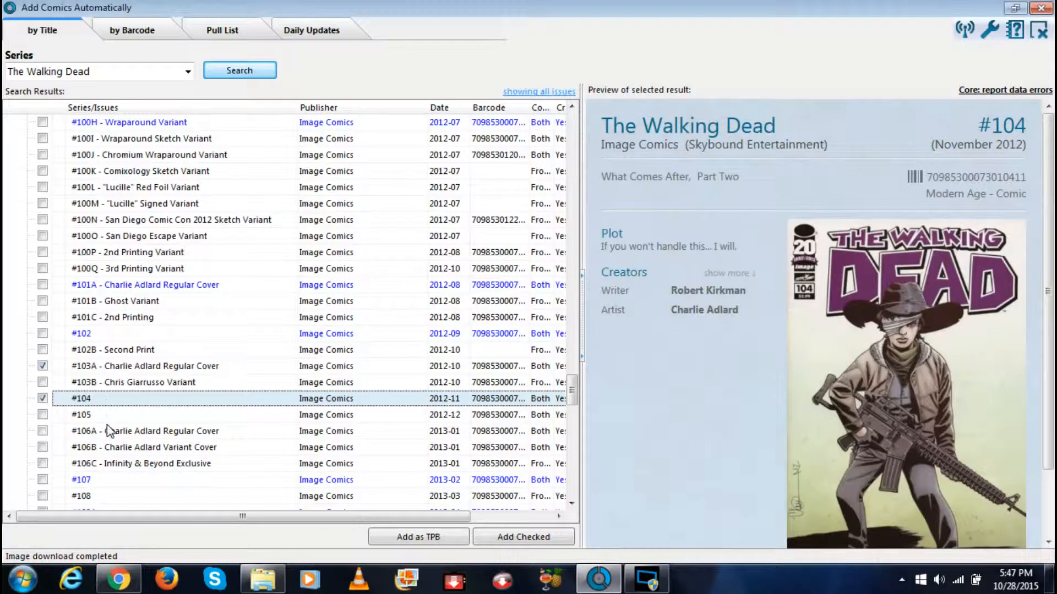
{"action": "left_click", "coordinate": [43, 414]}
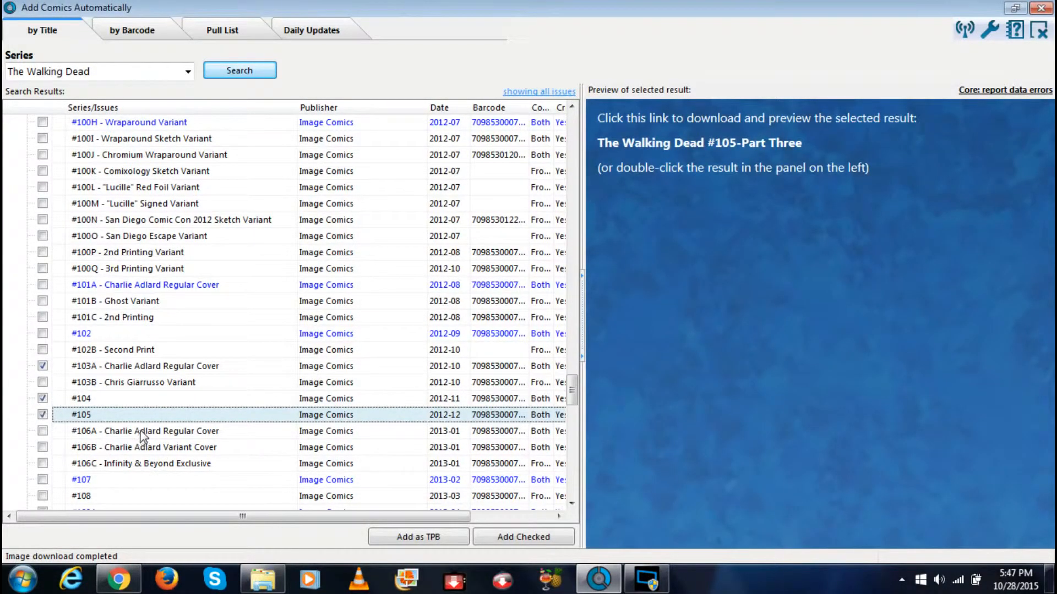
Step: Preview The Walking Dead issue #106A Charlie Adlard Regular Cover and mark it for adding
{"action": "left_click", "coordinate": [176, 437]}
{"action": "double_click", "coordinate": [172, 432]}
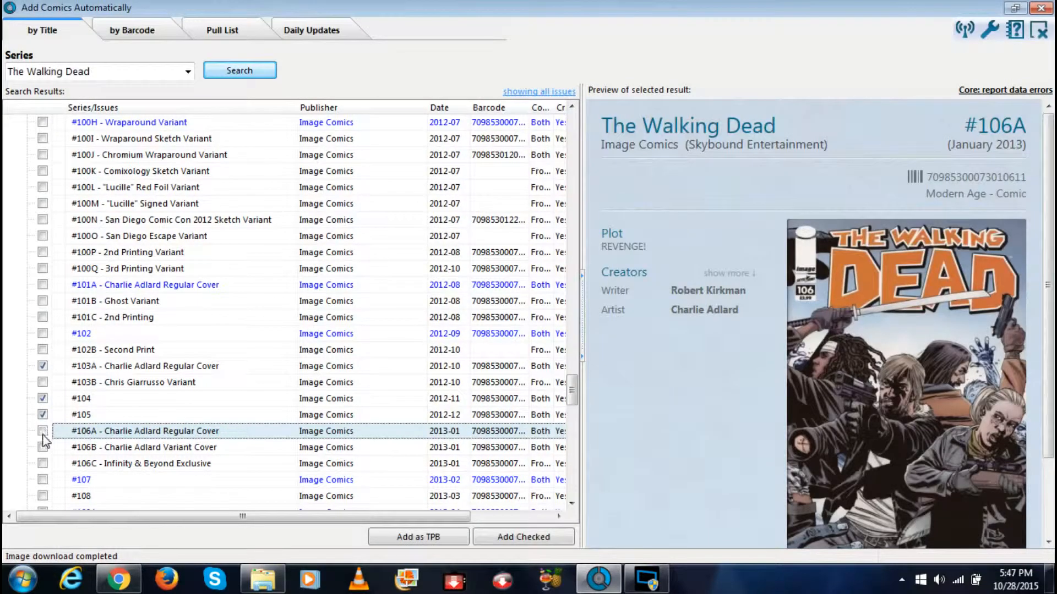
{"action": "left_click", "coordinate": [43, 432]}
{"action": "scroll", "coordinate": [157, 359], "scroll_direction": "down", "scroll_amount": 1}
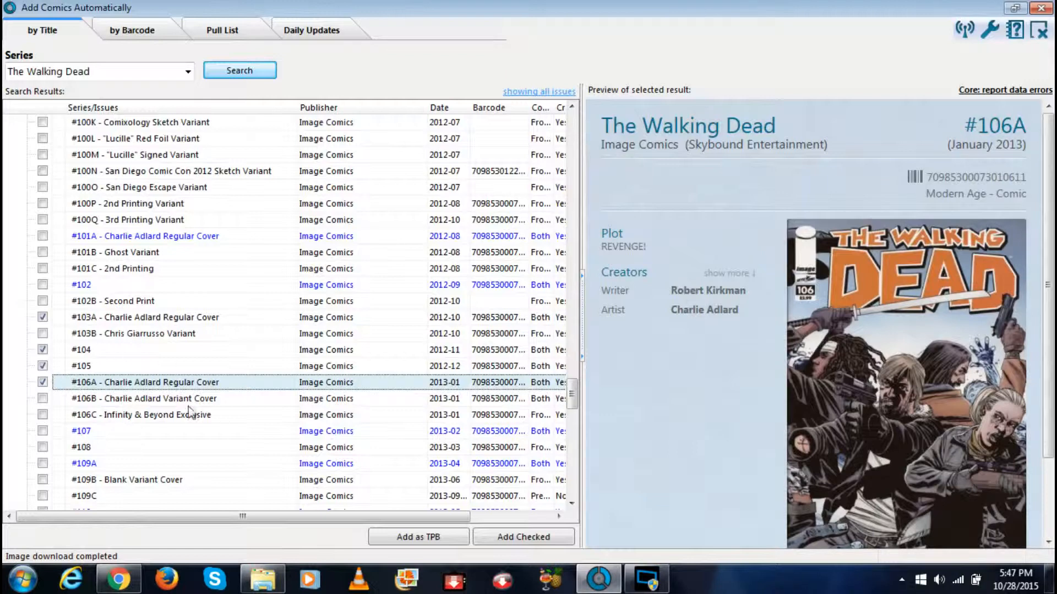
Step: Add the checked The Walking Dead issues with the collection status In Collection and close the automatic adding window
{"action": "left_click", "coordinate": [522, 540]}
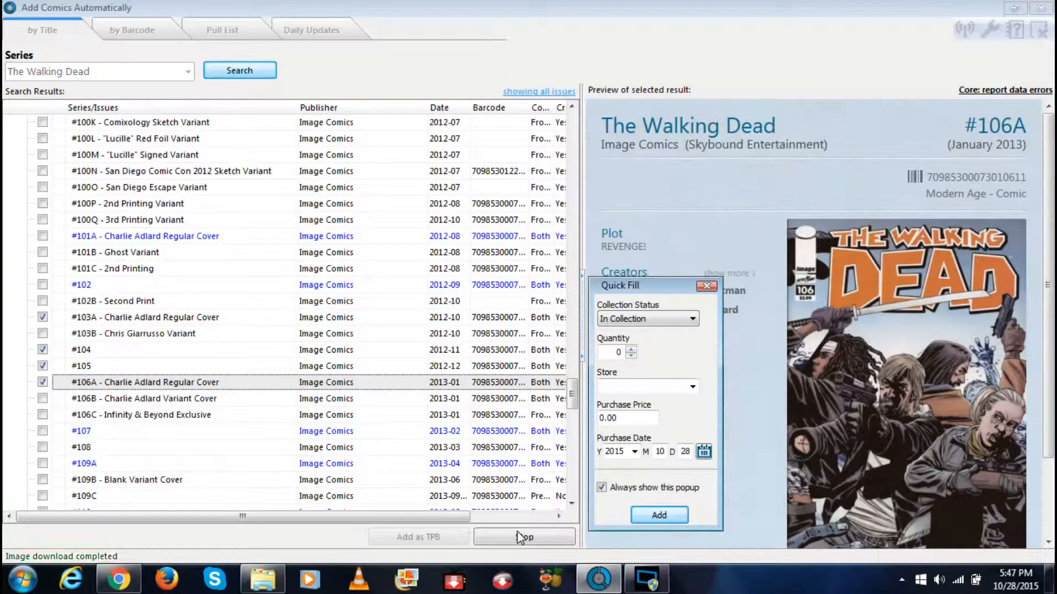
{"action": "left_click", "coordinate": [693, 320]}
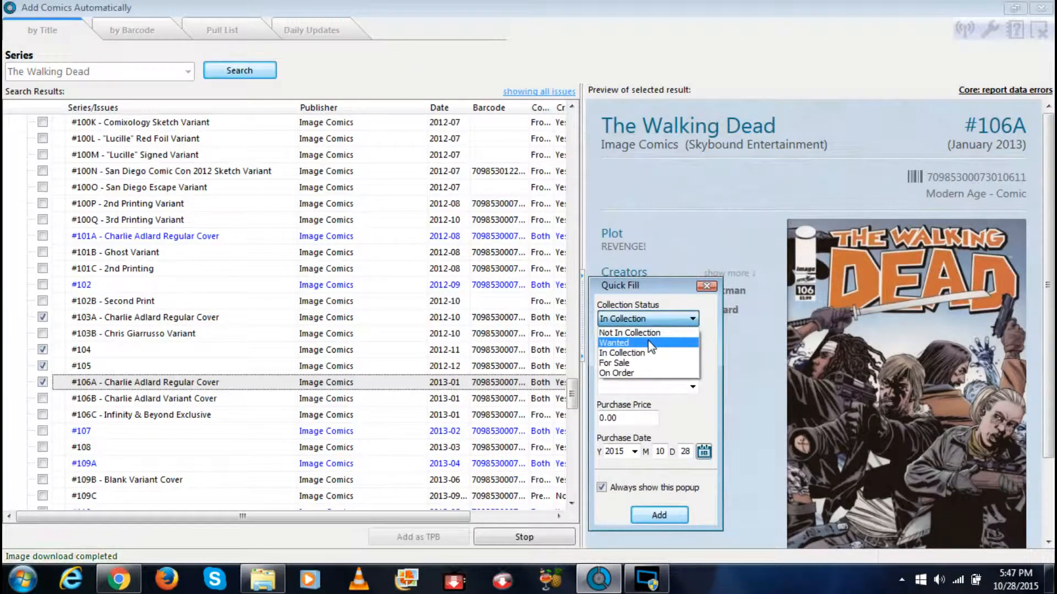
{"action": "left_click", "coordinate": [693, 319]}
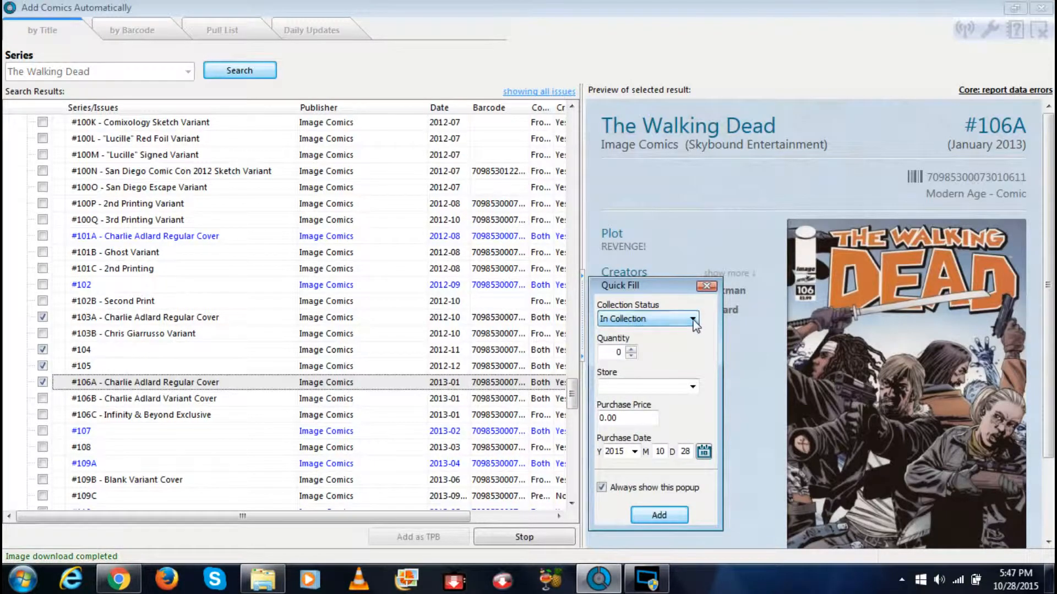
{"action": "left_click", "coordinate": [659, 515]}
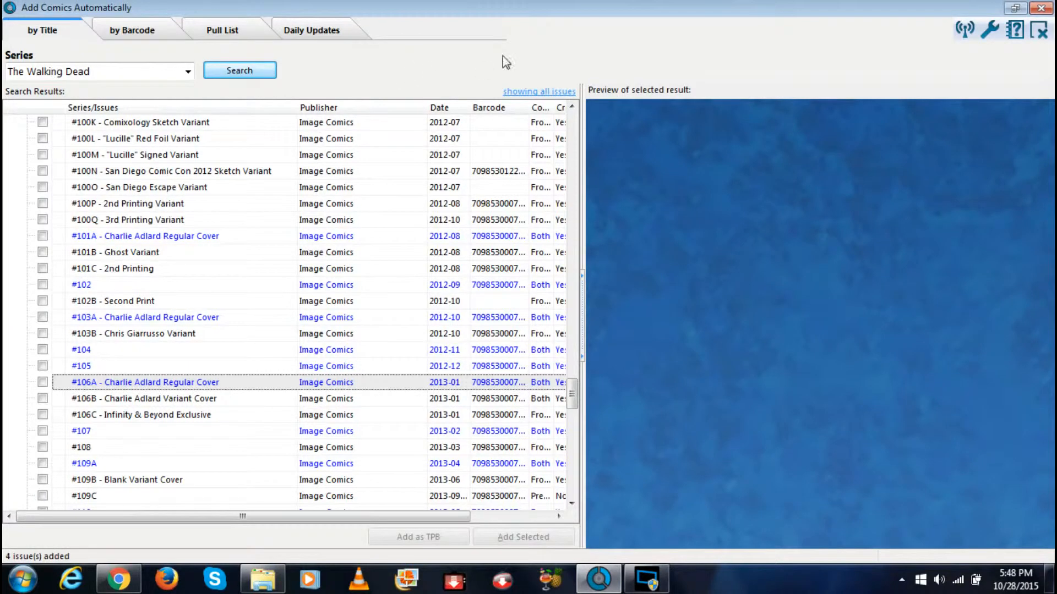
{"action": "left_click", "coordinate": [1037, 8]}
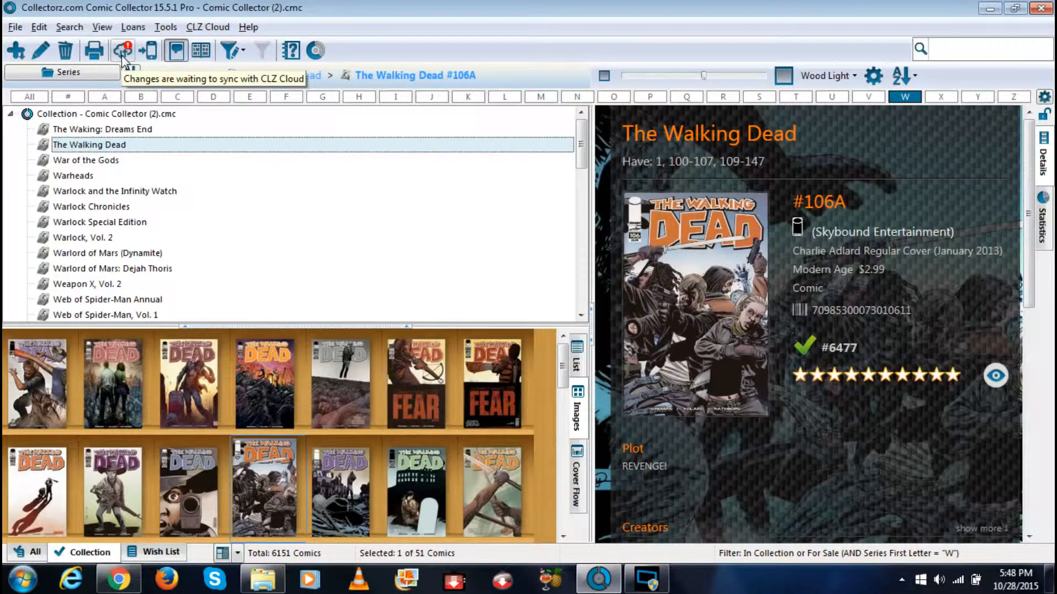
Step: Synchronize the local changes with CLZ Cloud and save the comic database
{"action": "left_click", "coordinate": [123, 51]}
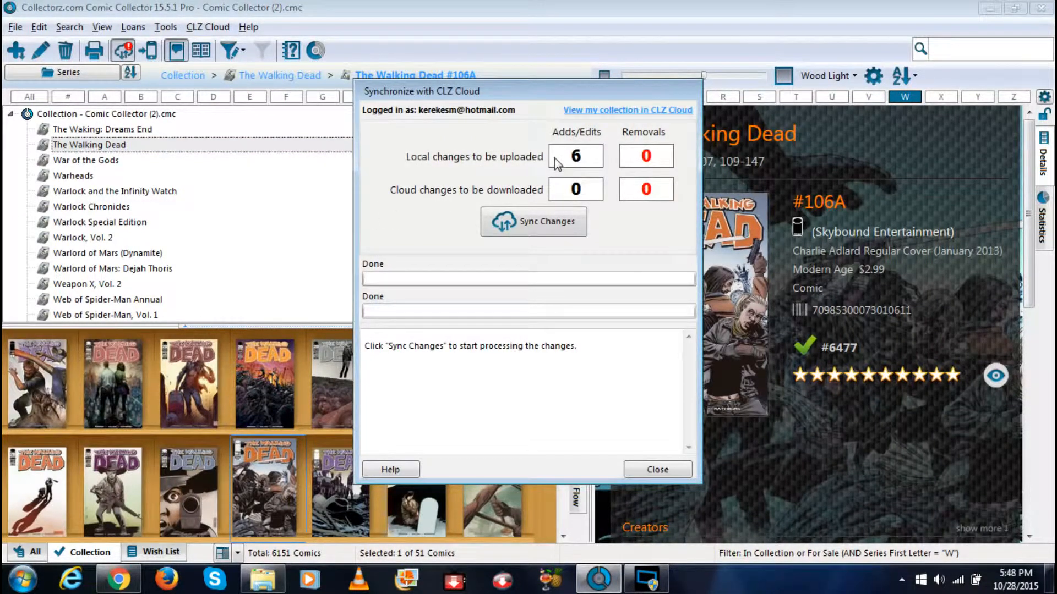
{"action": "left_click", "coordinate": [559, 218]}
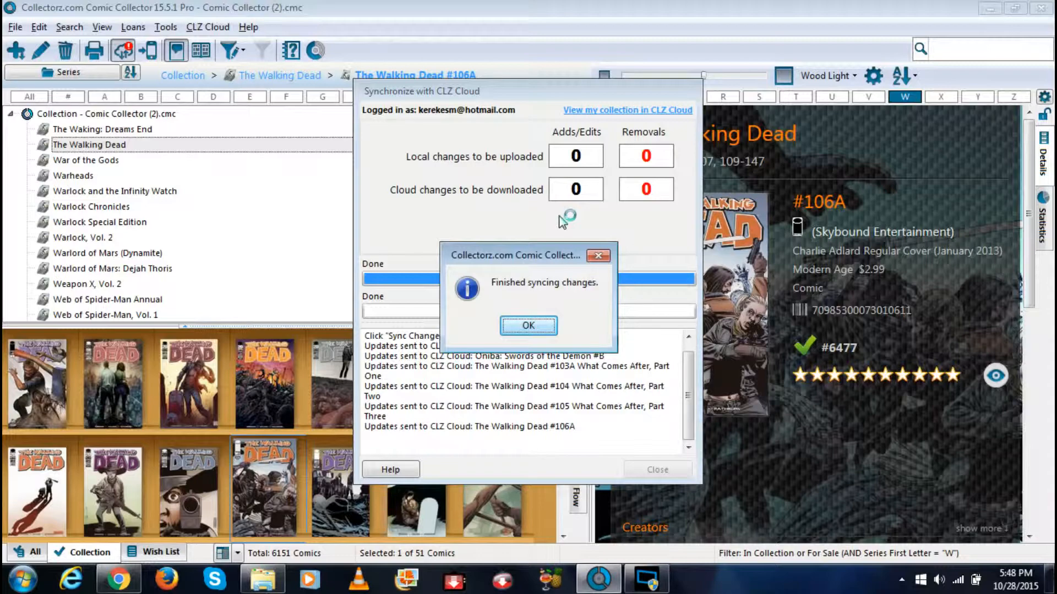
{"action": "left_click", "coordinate": [529, 329]}
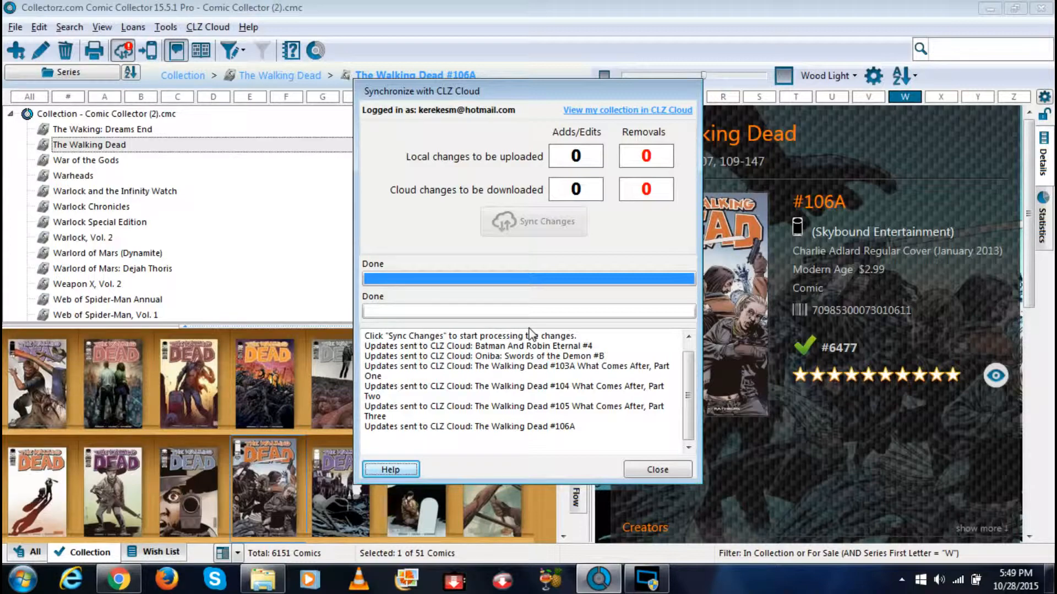
{"action": "left_click", "coordinate": [656, 471]}
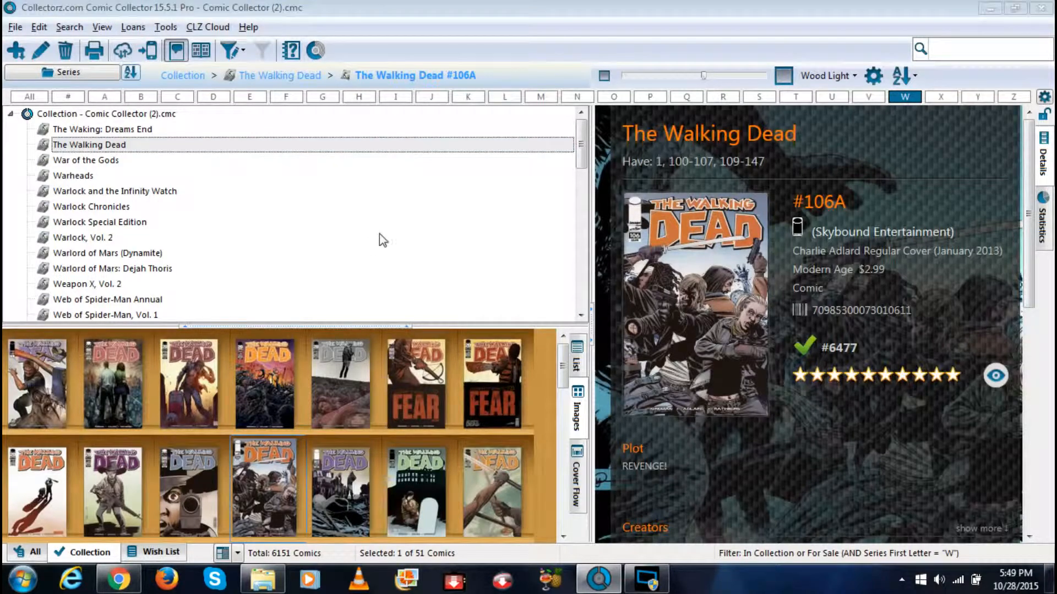
{"action": "left_click", "coordinate": [14, 33]}
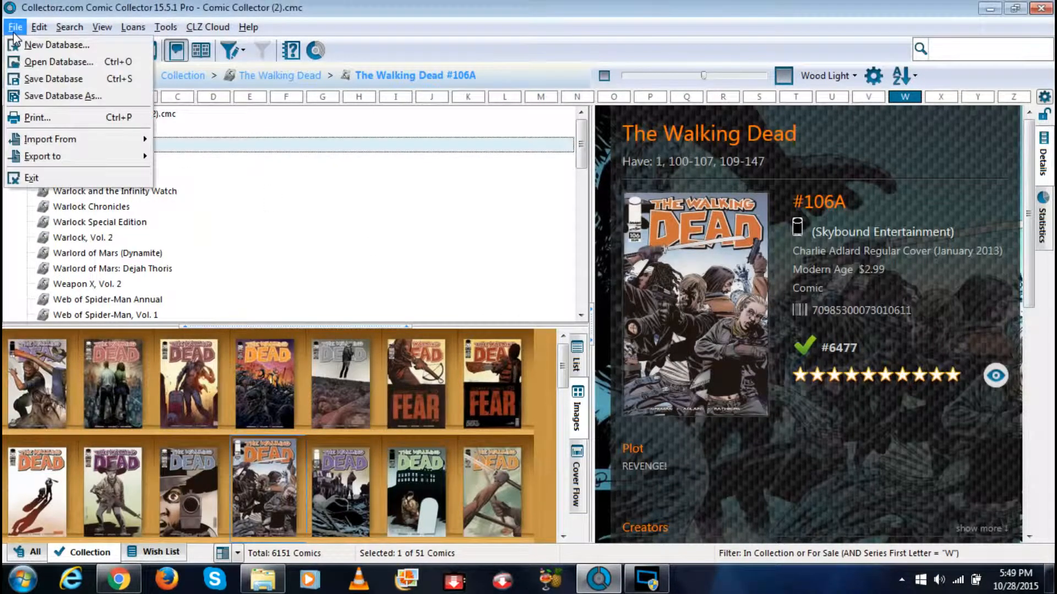
{"action": "left_click", "coordinate": [21, 77]}
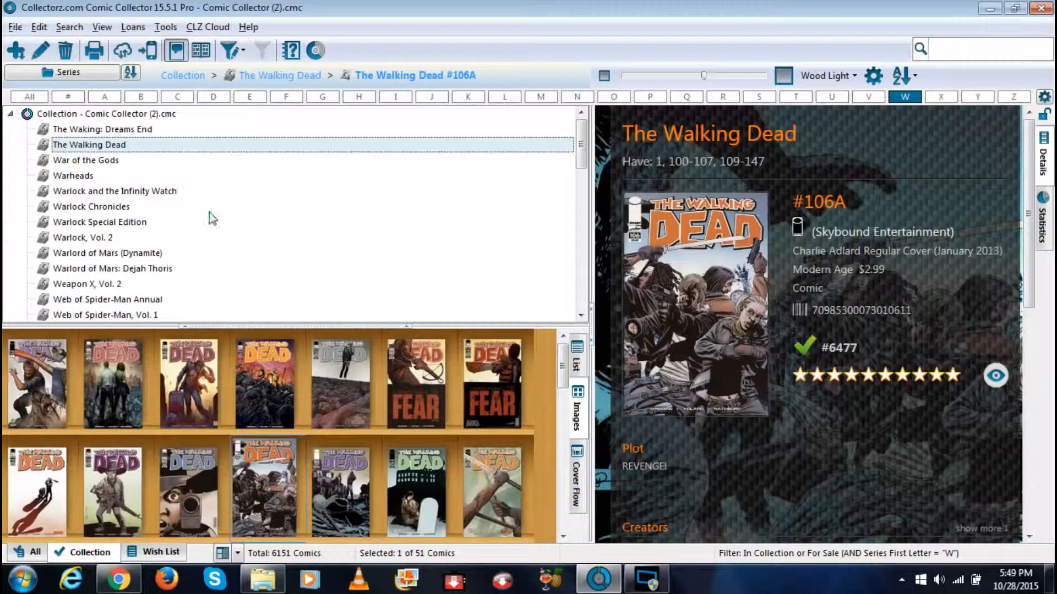